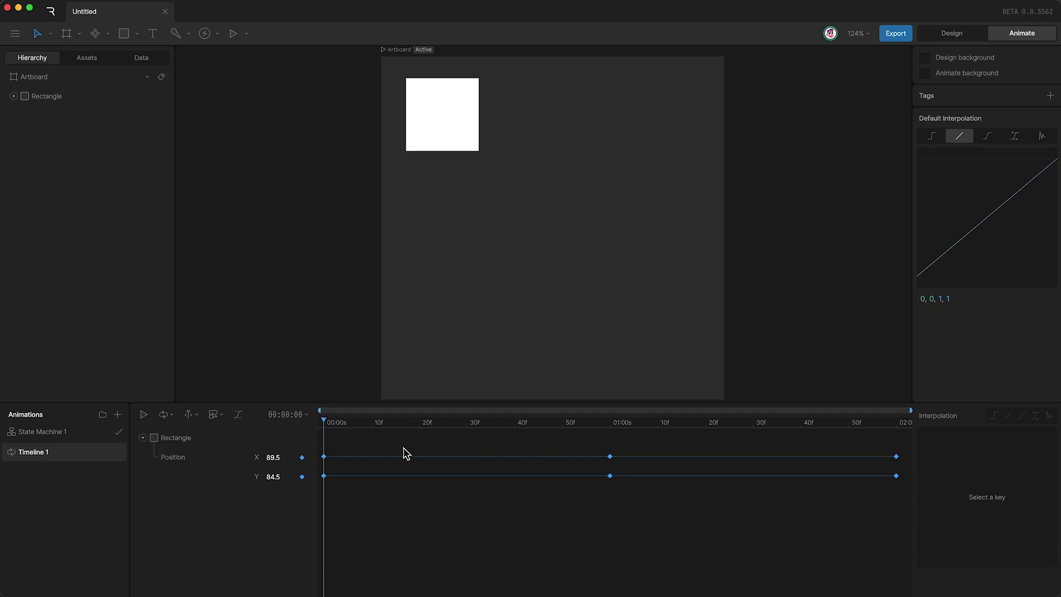
Select the square's frame-0 position keys and play the linear diagonal move to about X 410, Y 411
left_click_drag(351, 442, 305, 504)
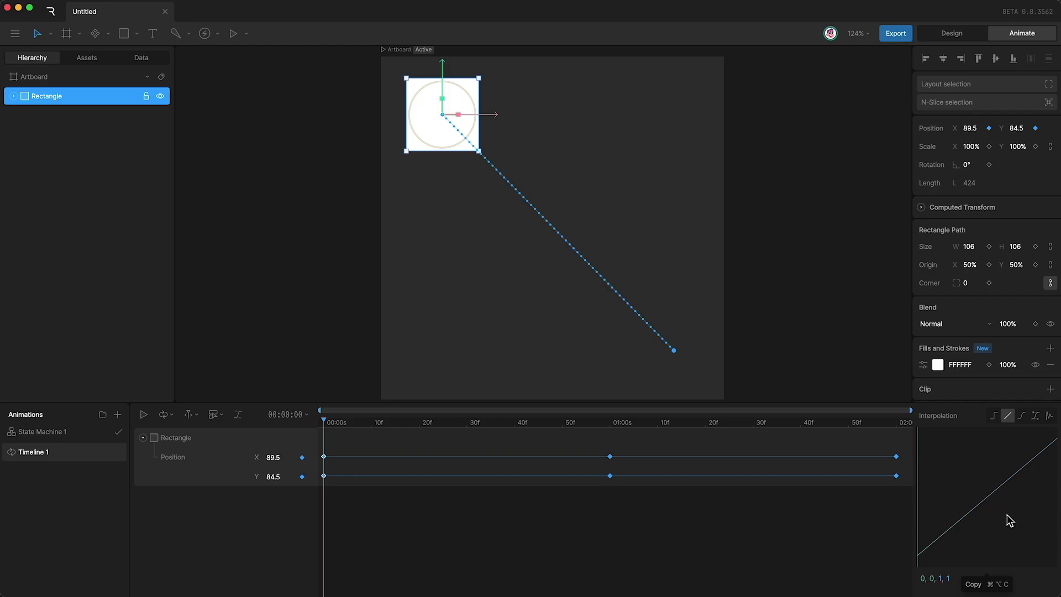
key("space")
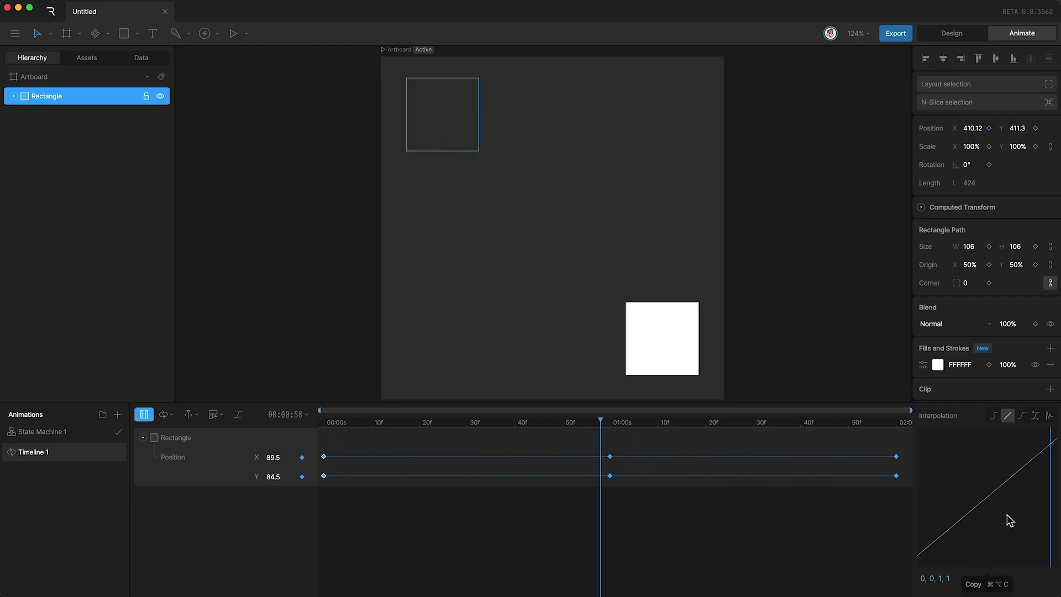
left_click_drag(645, 425, 307, 424)
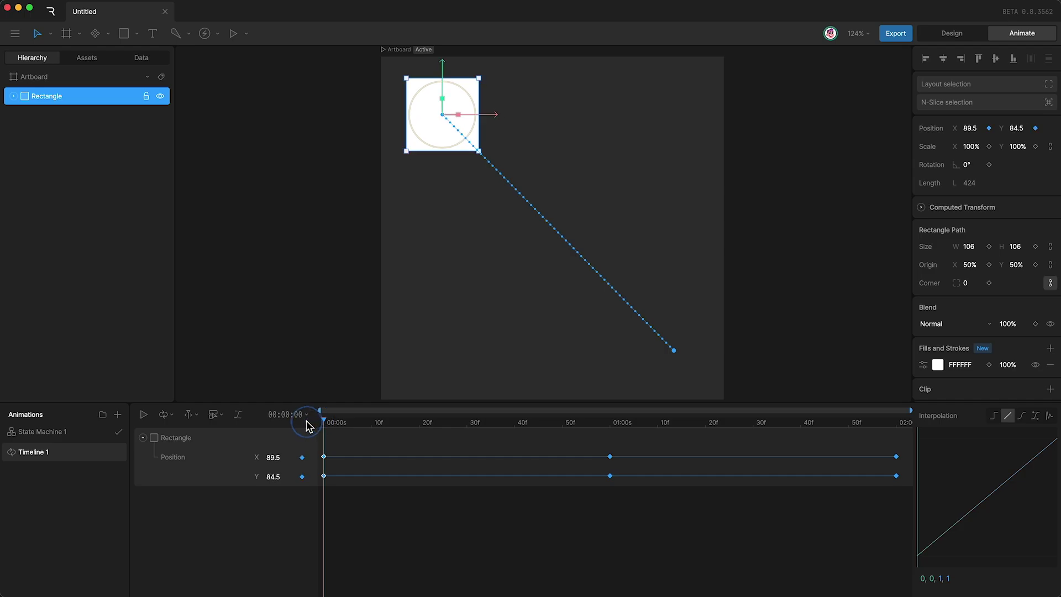
left_click(328, 451)
left_click(301, 506)
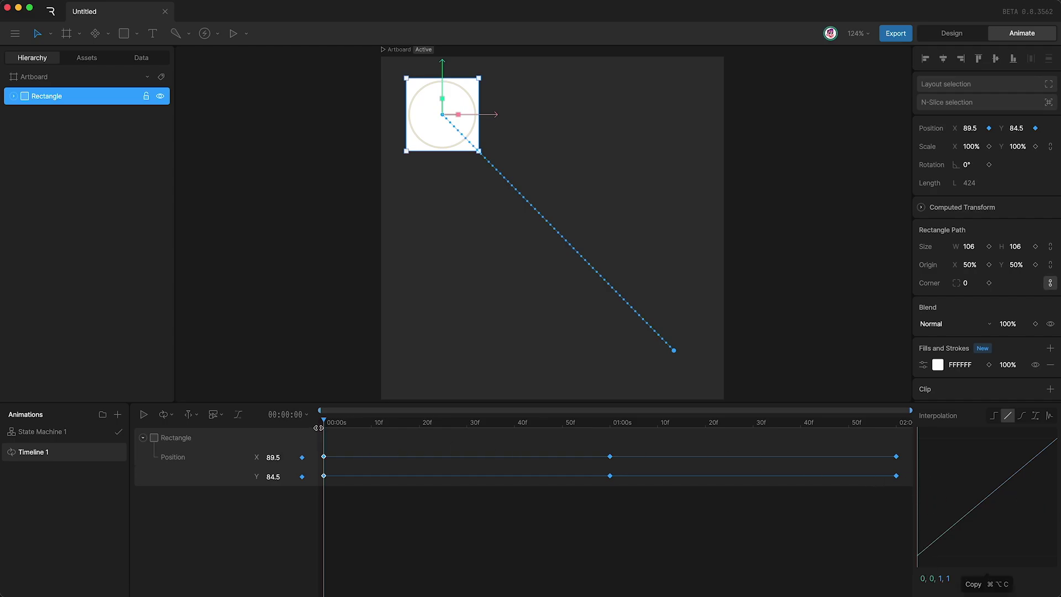
mouse_move(330, 423)
left_mouse_down()
mouse_move(608, 434)
mouse_move(308, 432)
mouse_move(451, 418)
mouse_move(635, 422)
mouse_move(324, 425)
left_mouse_up()
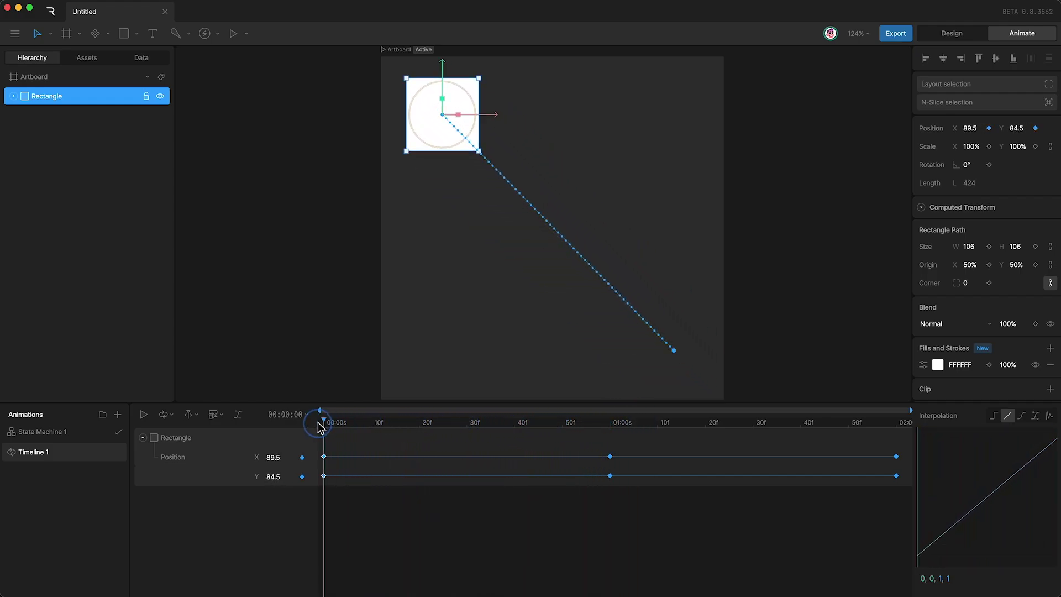
left_click(945, 578)
key("Return")
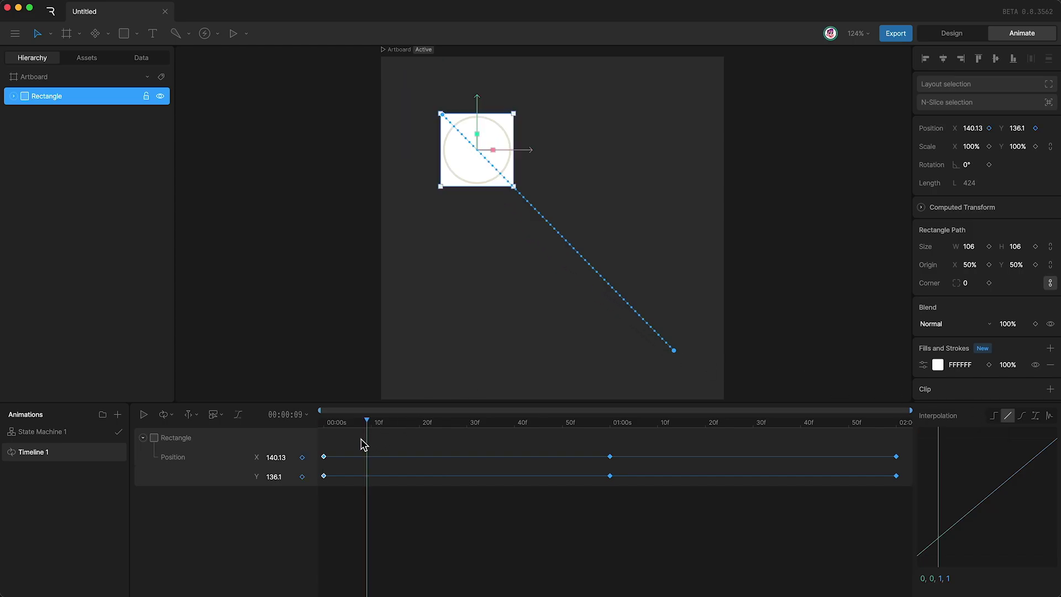
Reselect the square's frame-0 position keys and give them Hold interpolation
left_click(346, 450)
left_click(337, 456)
left_click(995, 416)
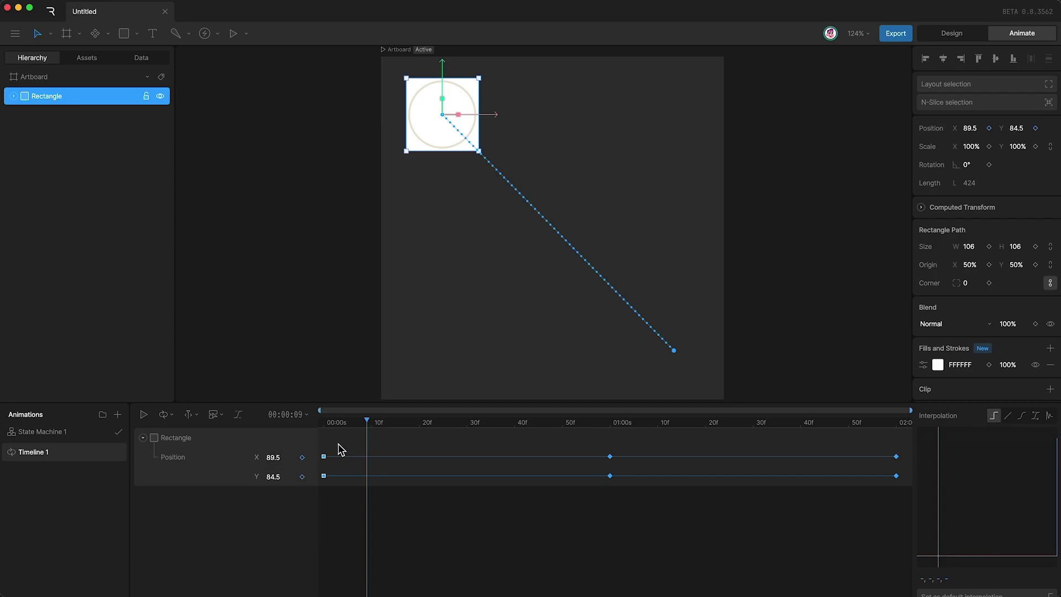
Scrub to frame 46 and play the animation to confirm the square holds at X 89.5, Y 84.5
left_click(326, 423)
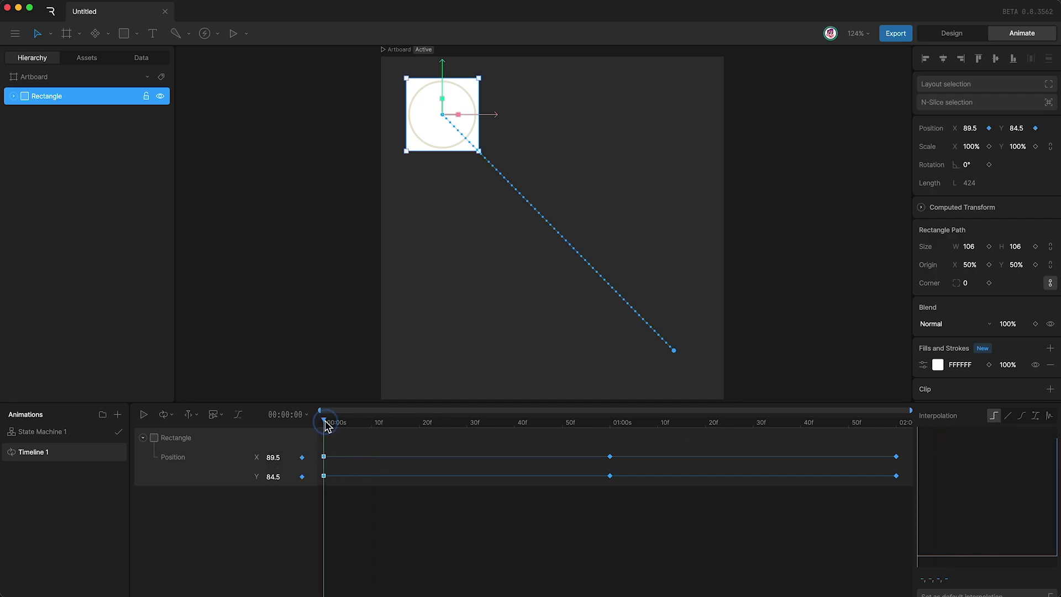
left_click_drag(326, 426, 644, 506)
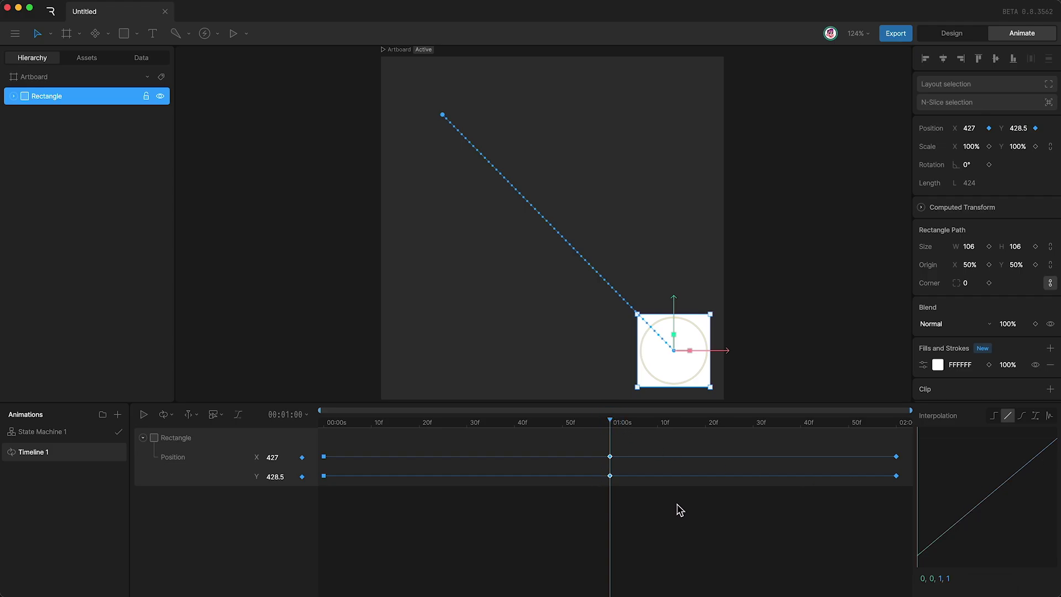
key("space")
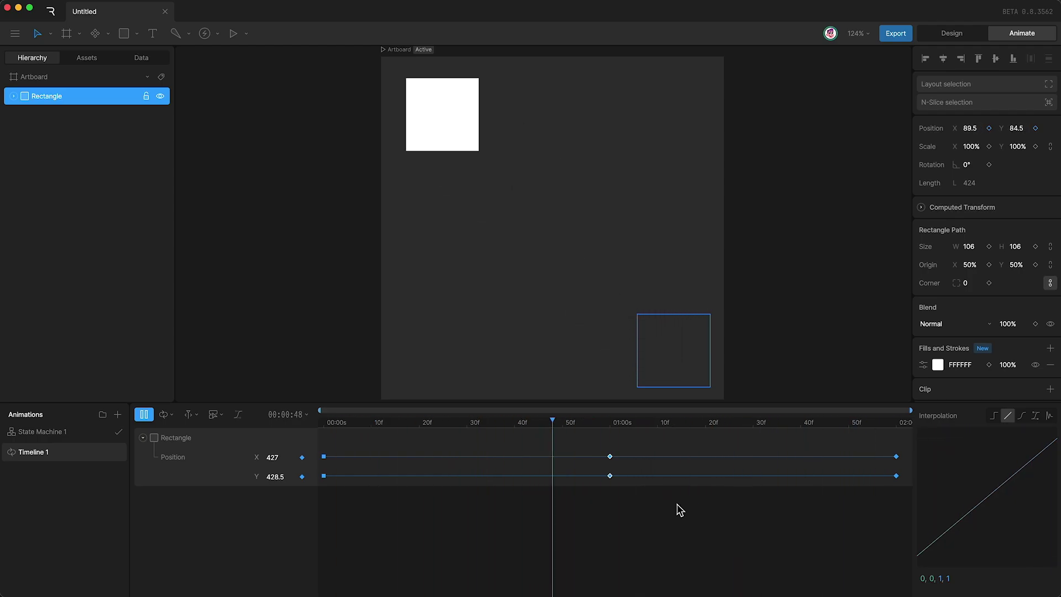
left_click(407, 534)
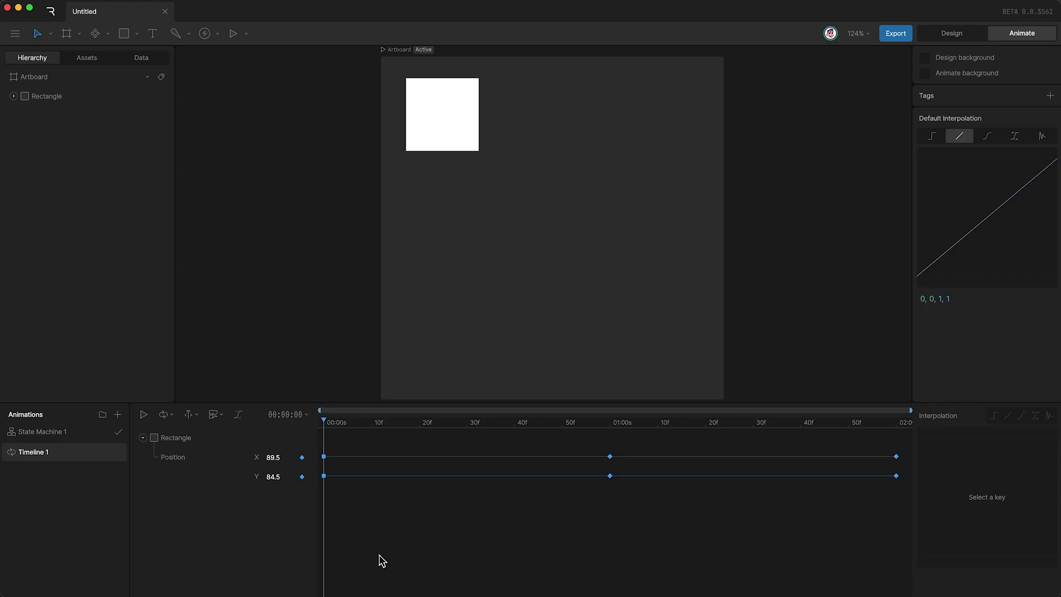
Give the frame-0 position keys cubic easing (.42, 0, .58, 1) and play the eased motion
left_click_drag(379, 504, 279, 440)
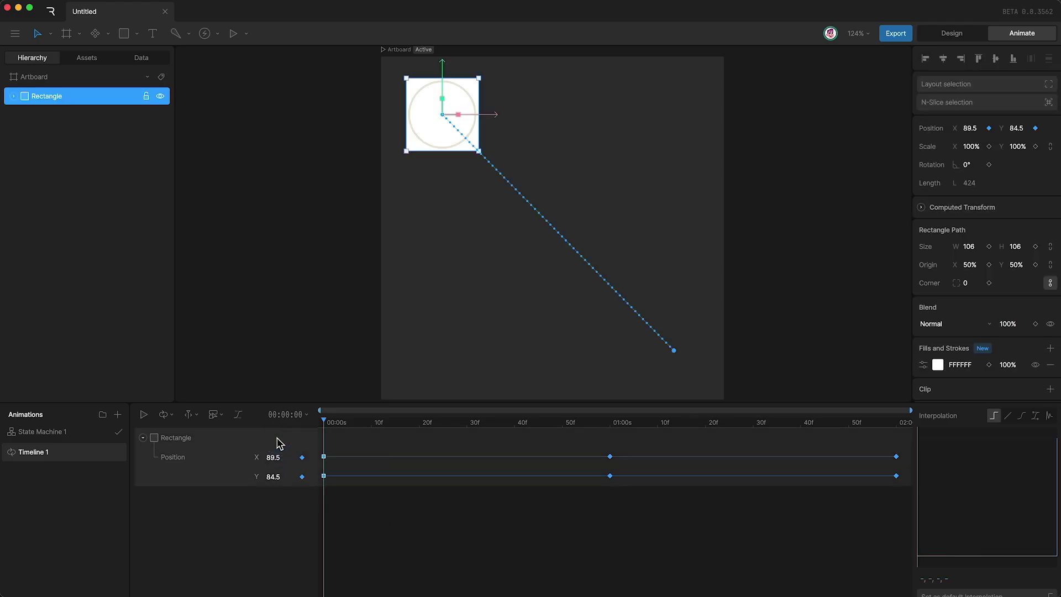
left_click(1022, 417)
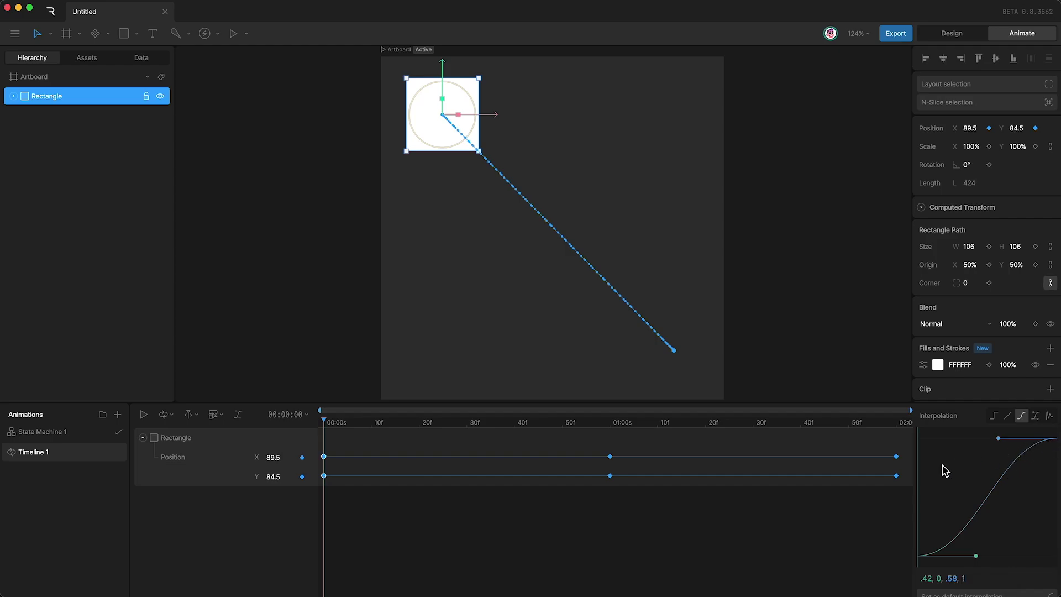
key("space")
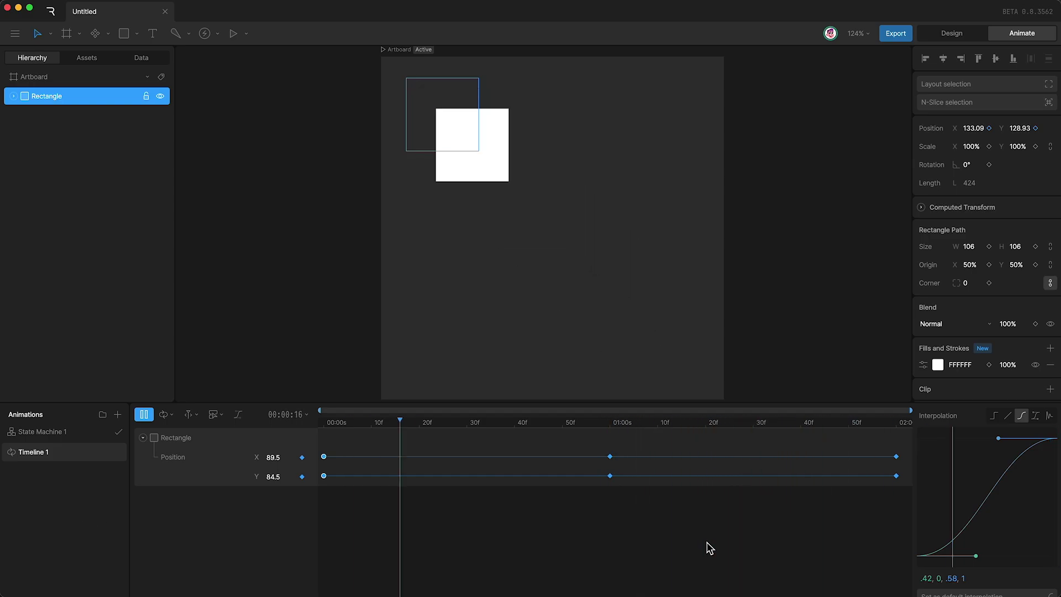
Reselect the square and select its position keys at 01:00
left_click(356, 499)
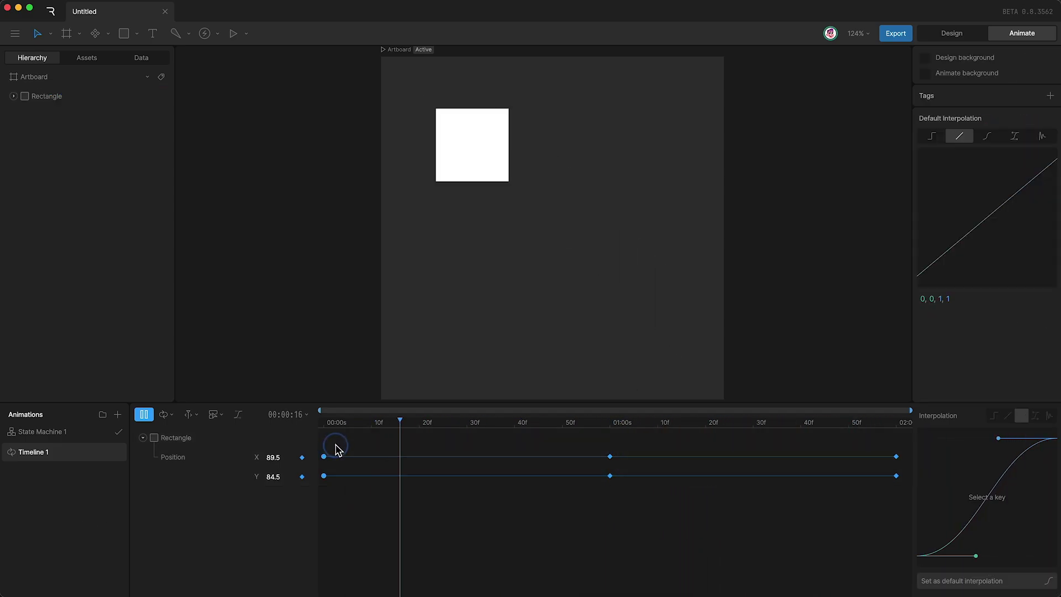
left_click(309, 481)
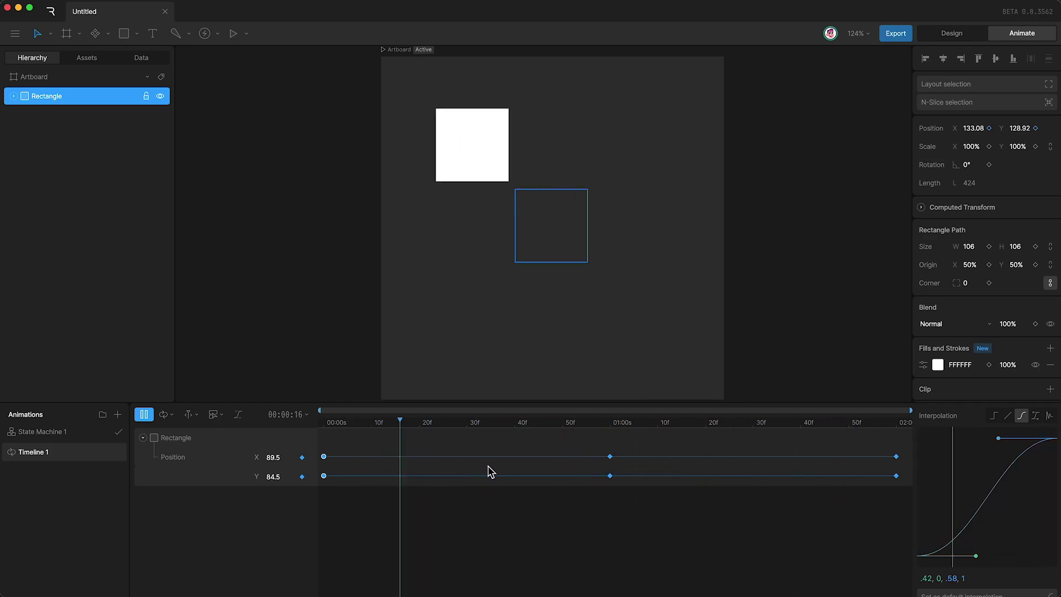
left_click_drag(602, 445, 620, 486)
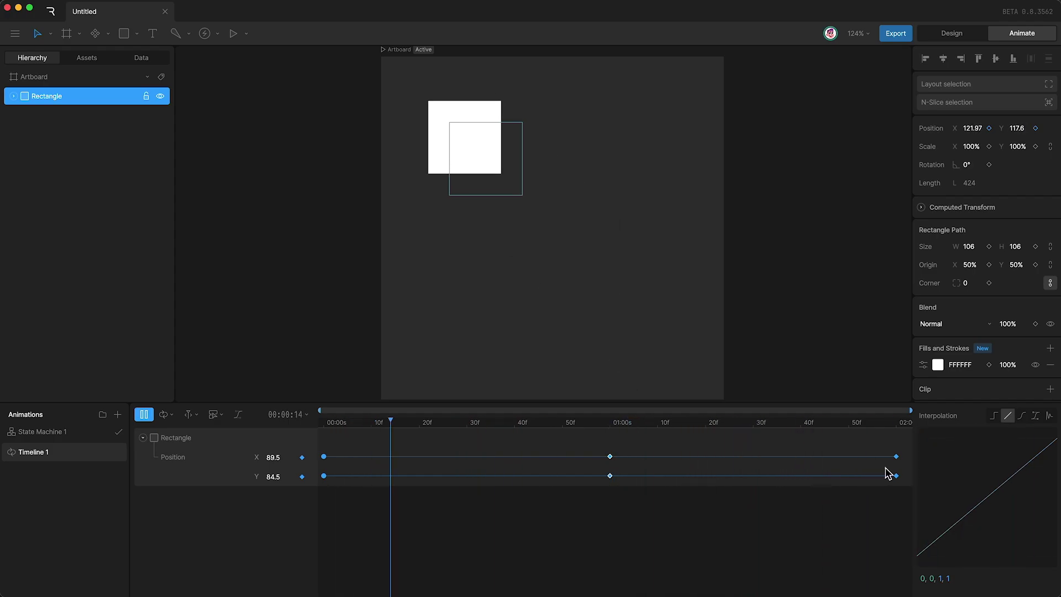
Stop playback and give the position keys at 01:00 cubic easing
key("space")
left_click_drag(624, 442, 610, 480)
left_click(586, 519)
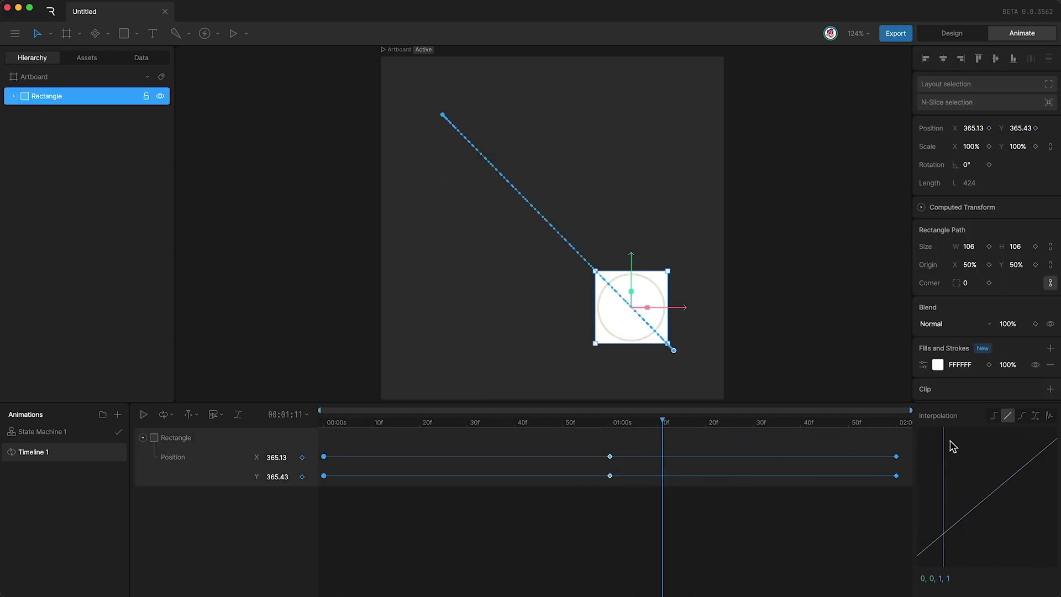
left_click(1021, 416)
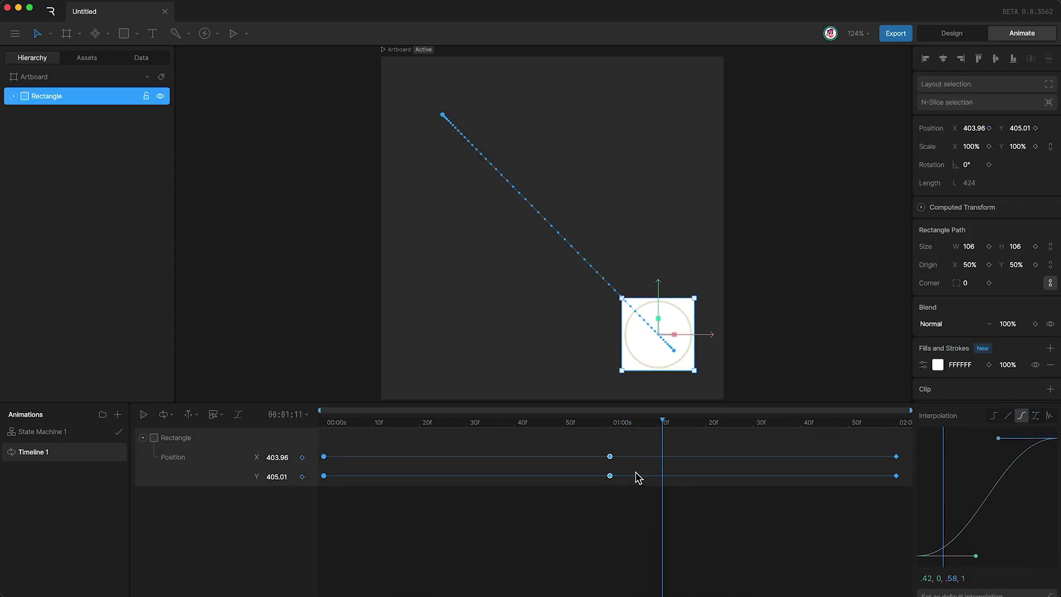
Select the keys from start to 01:00 and try reshaped cubic curves, previewing each one
left_click_drag(639, 441, 301, 518)
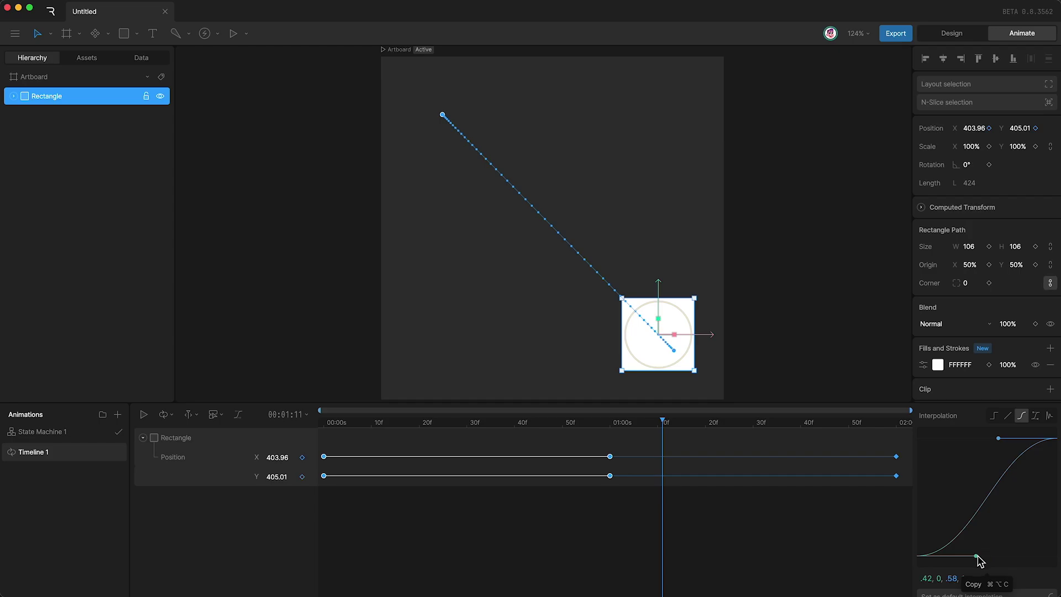
left_click_drag(980, 560, 924, 468)
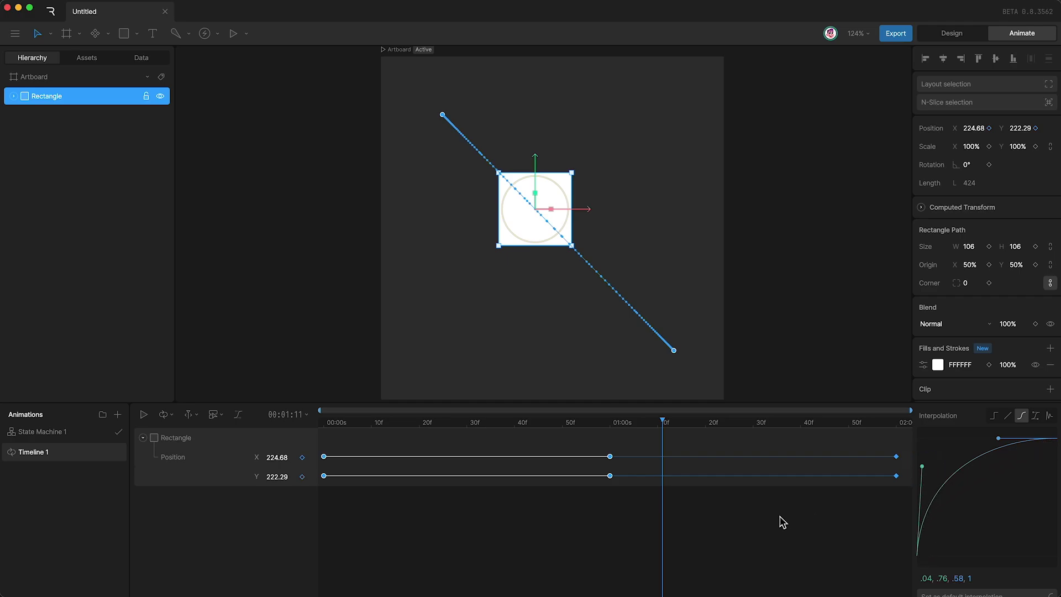
key("space")
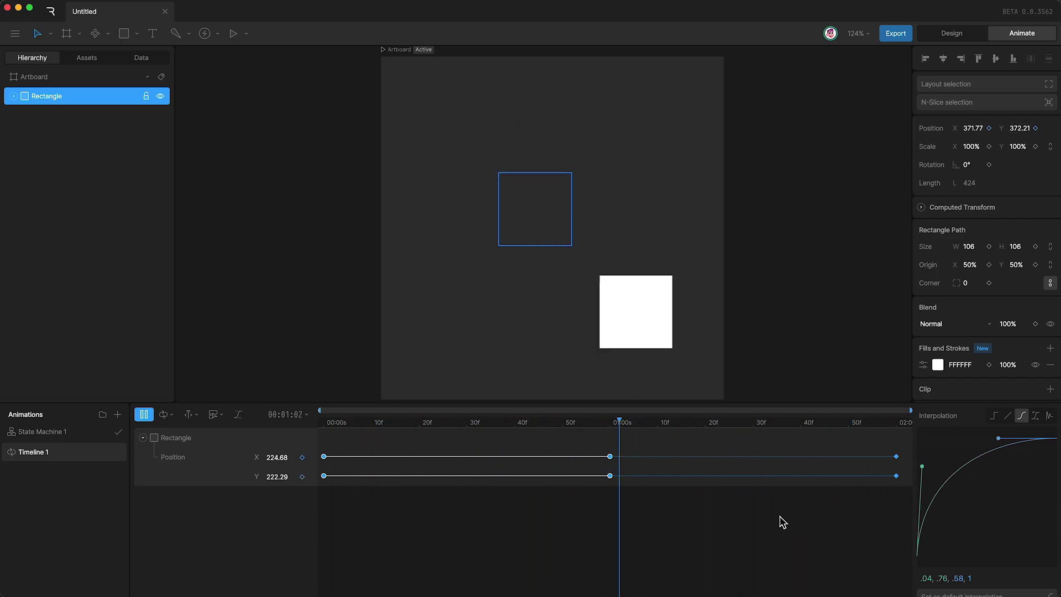
key("space")
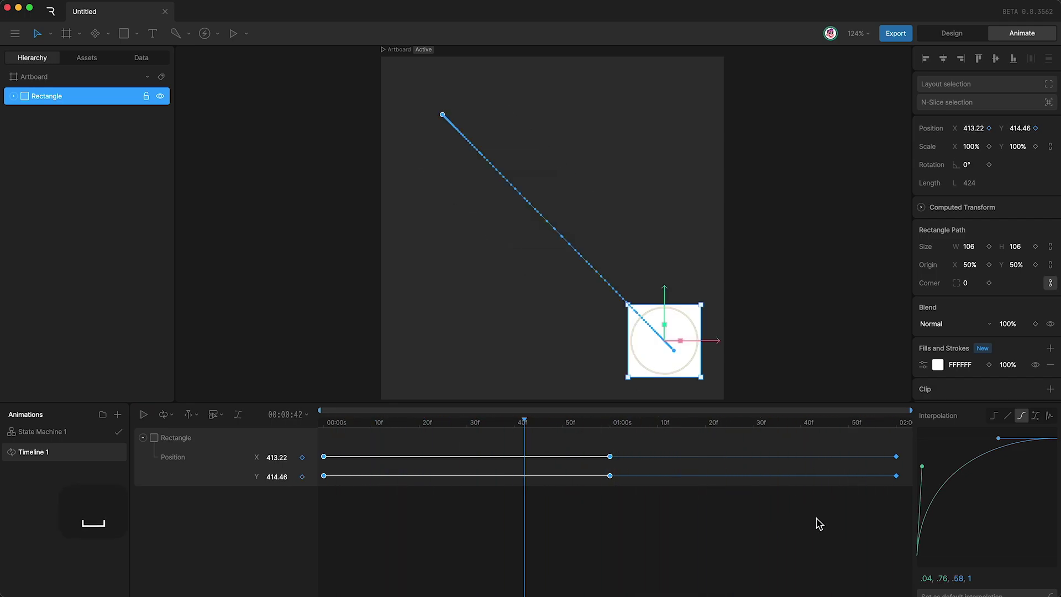
left_click(1019, 418)
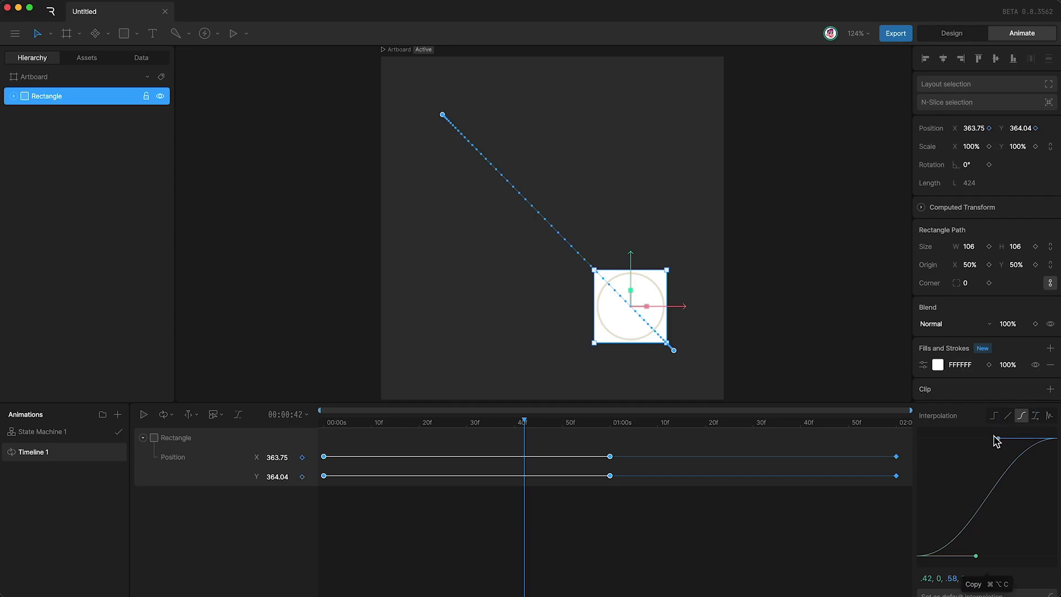
left_click_drag(998, 439, 1047, 529)
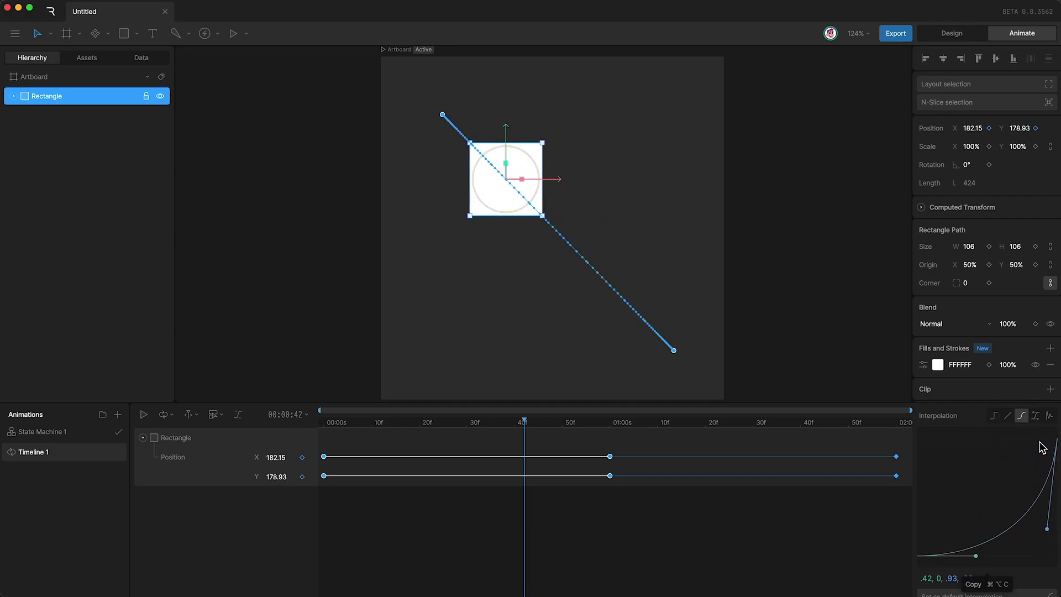
key("space")
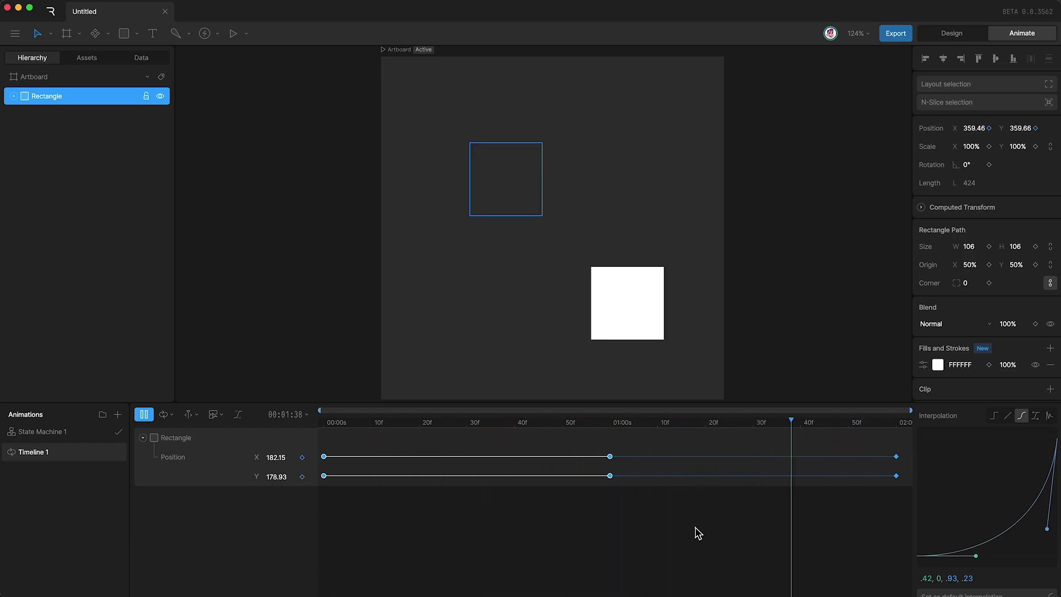
key("space")
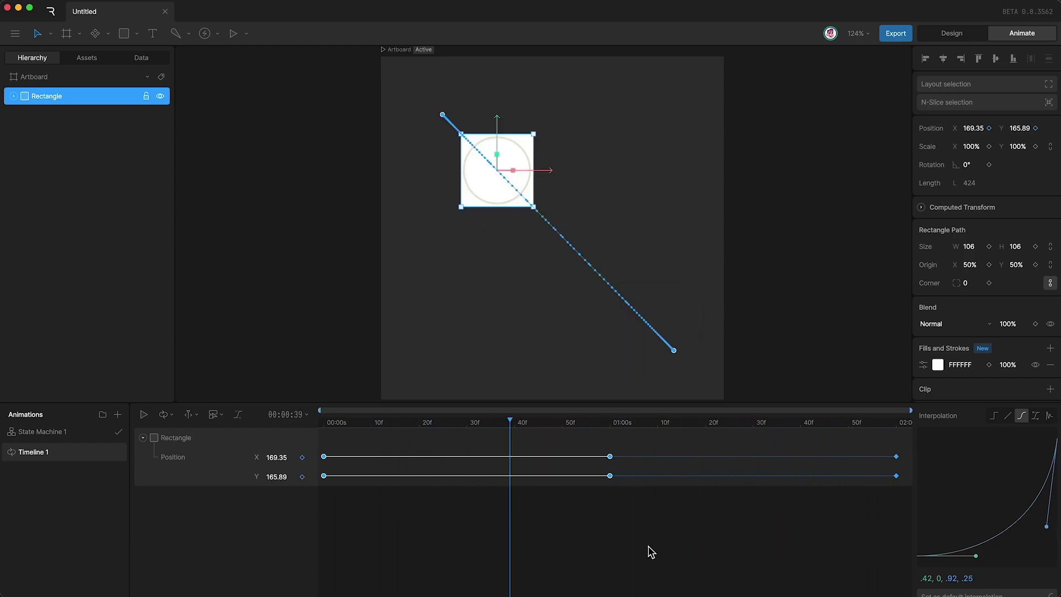
Drag the curve handles to .87, 0, .11, 1 and preview the steep ease-in-out
left_click(1021, 419)
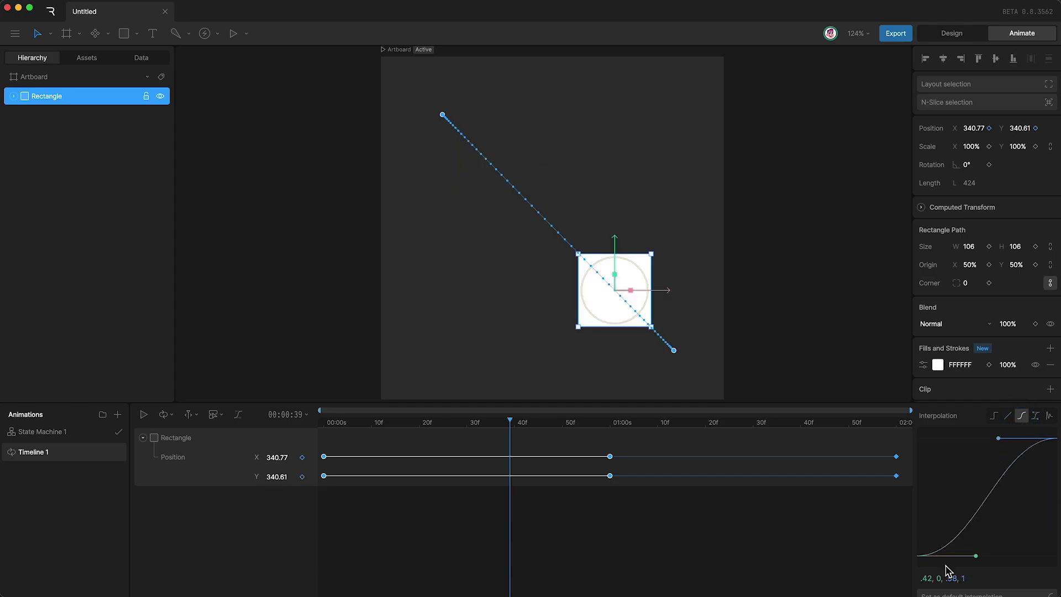
left_click_drag(975, 559, 1041, 560)
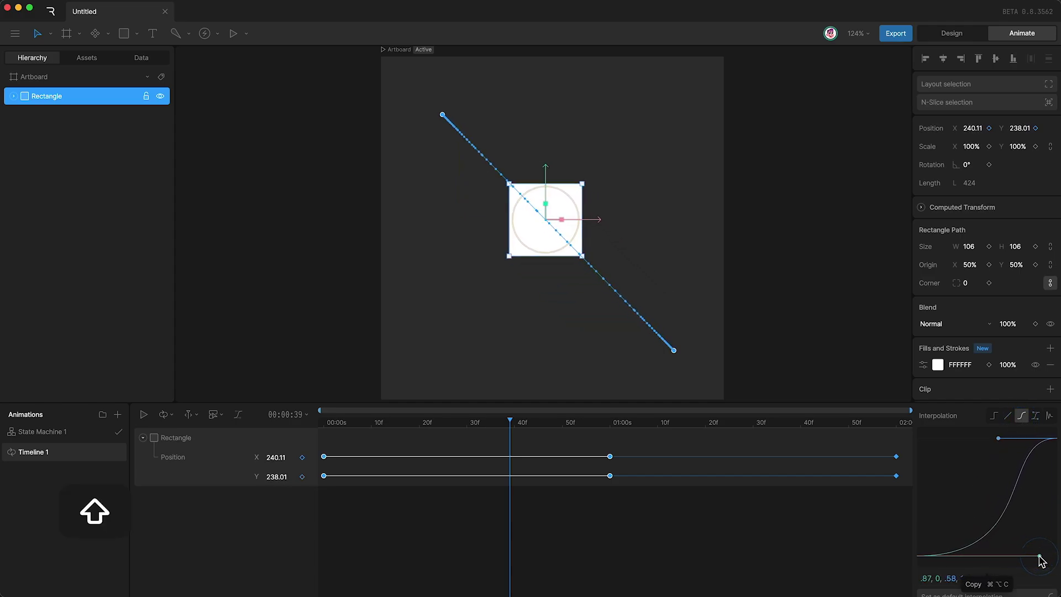
left_click_drag(998, 438, 932, 438)
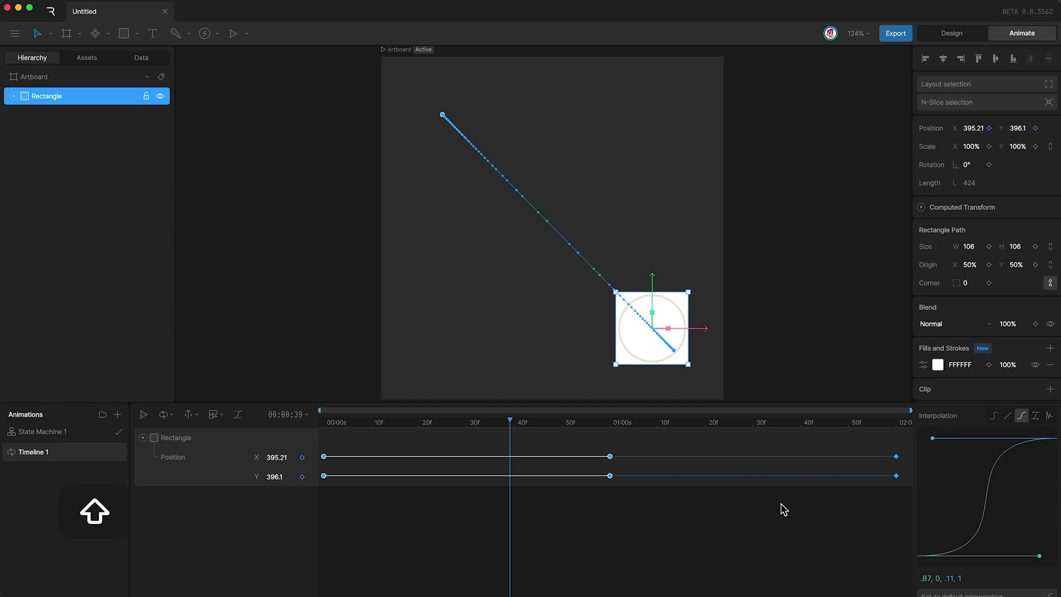
left_click(532, 551)
key("space")
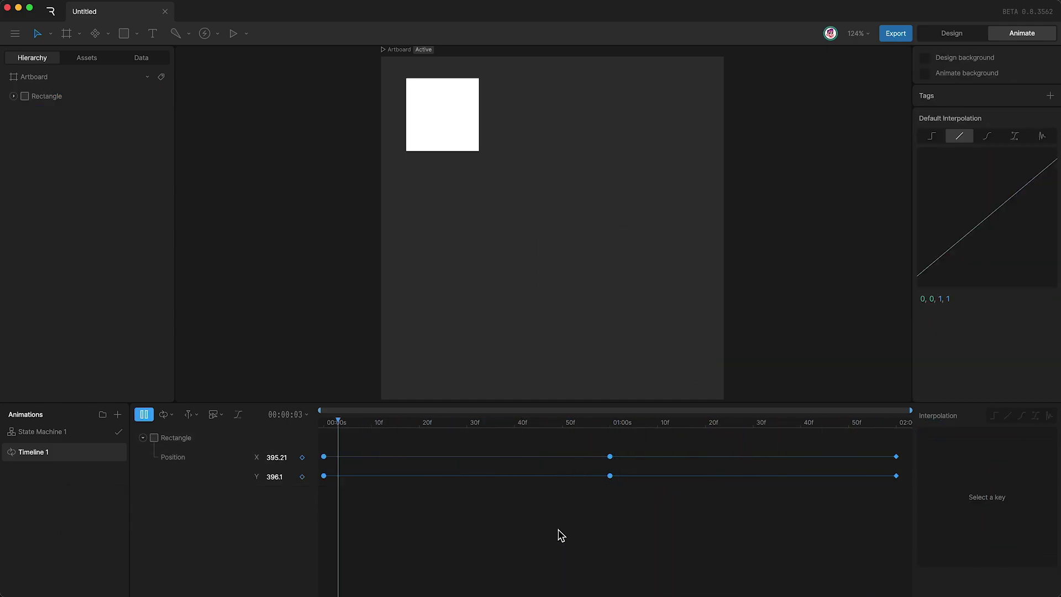
Give the first two position keys elastic Ease In Out interpolation and preview it
left_click_drag(711, 434, 297, 534)
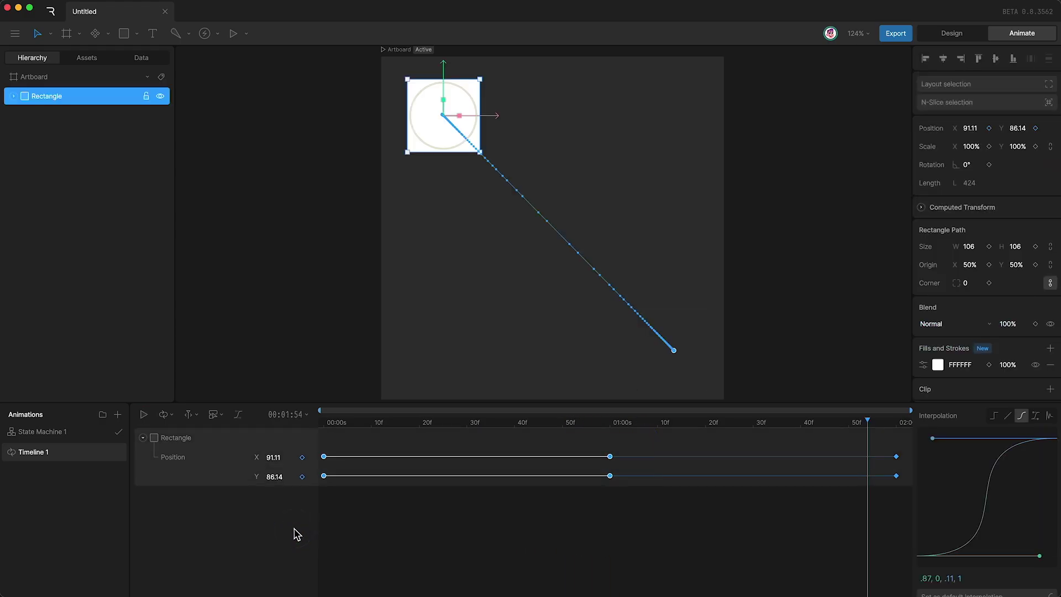
left_click(1050, 415)
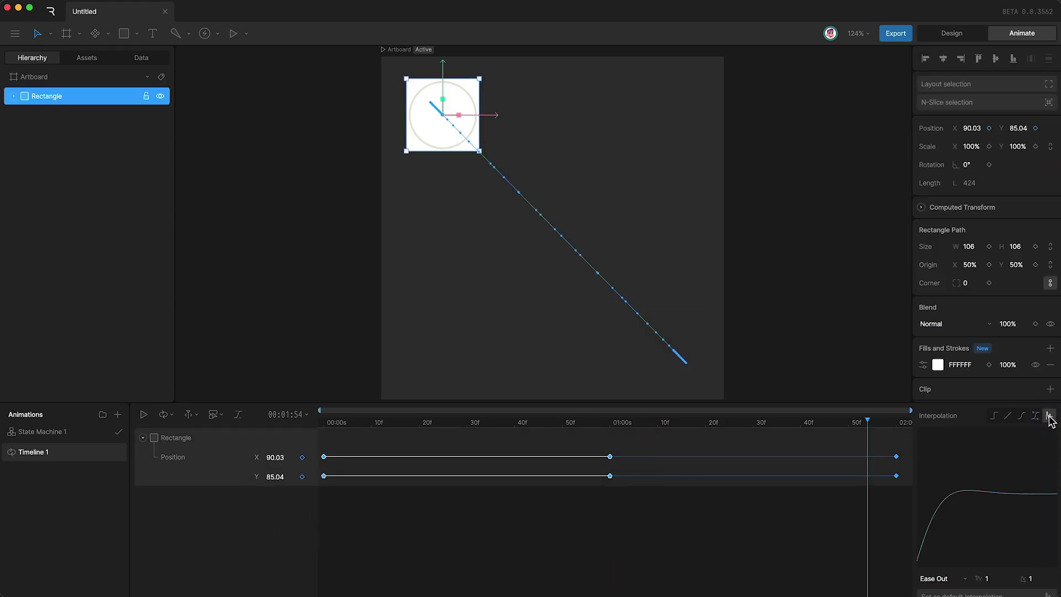
left_click(937, 580)
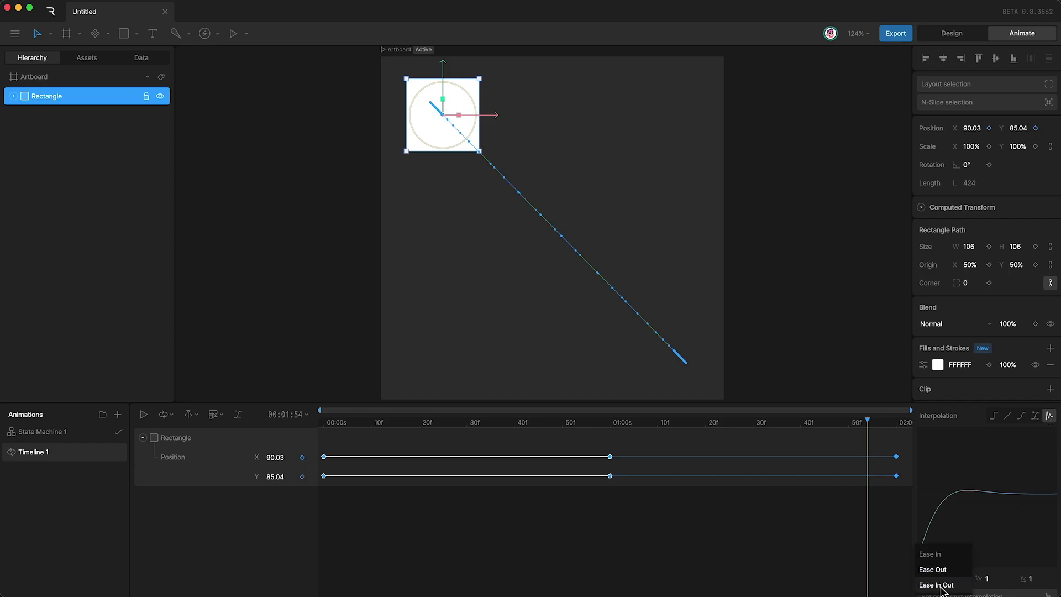
left_click(938, 585)
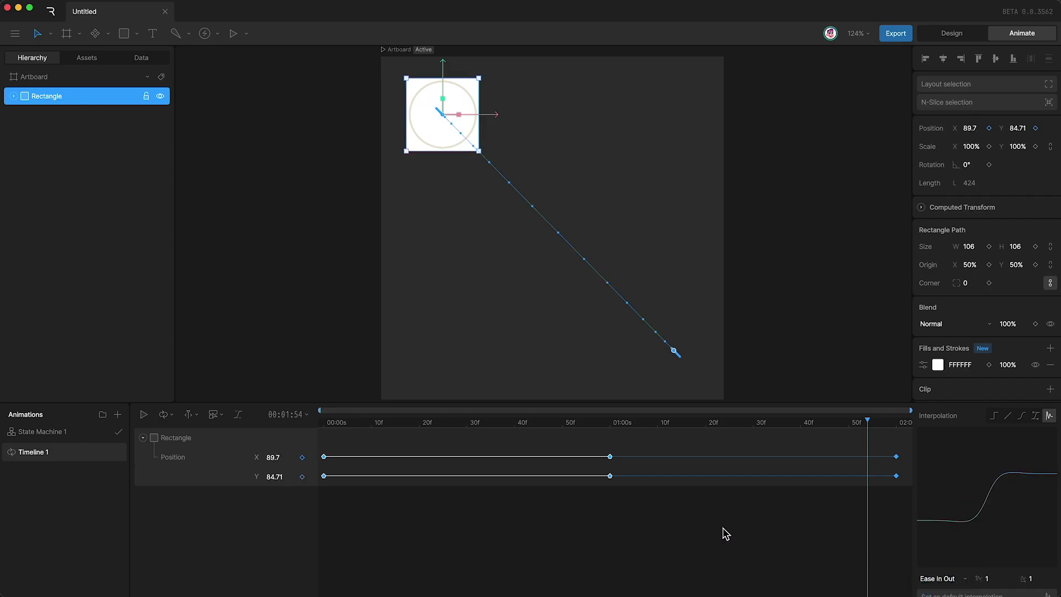
left_click(697, 530)
key("space")
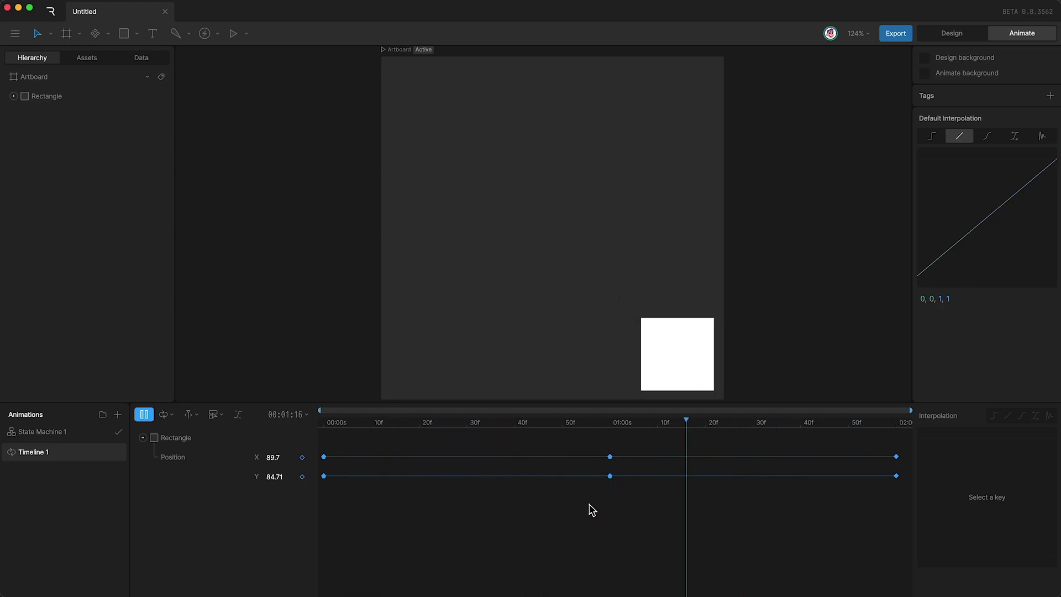
Switch the first two keys' elastic easing to Ease In and preview it
left_click(325, 421)
mouse_move(325, 425)
left_mouse_down()
mouse_move(554, 438)
mouse_move(598, 422)
mouse_move(339, 395)
mouse_move(323, 412)
left_mouse_up()
left_click_drag(630, 445, 291, 528)
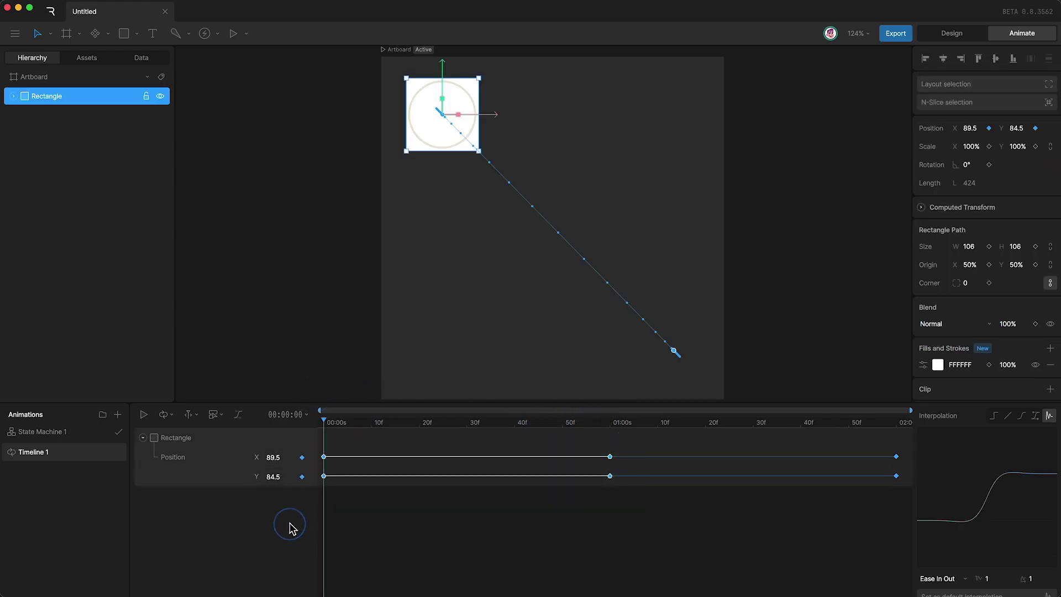
left_click(930, 580)
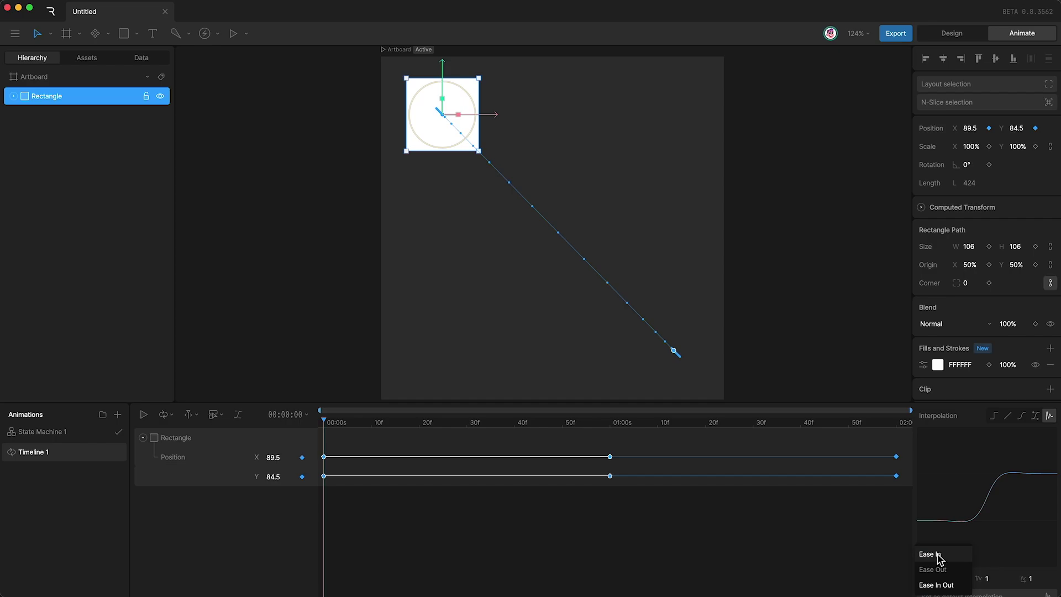
left_click(939, 557)
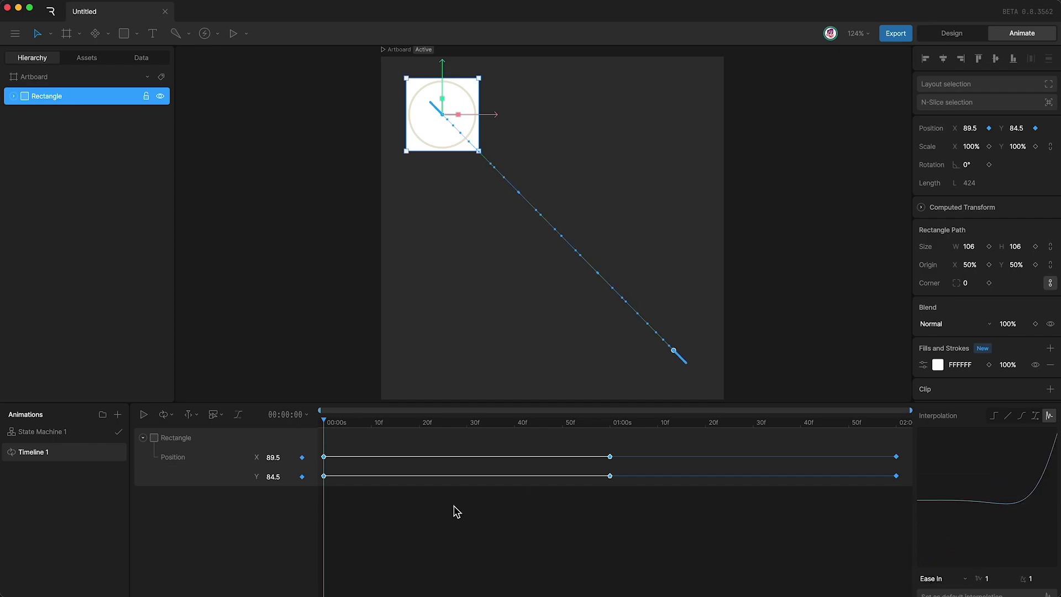
key("space")
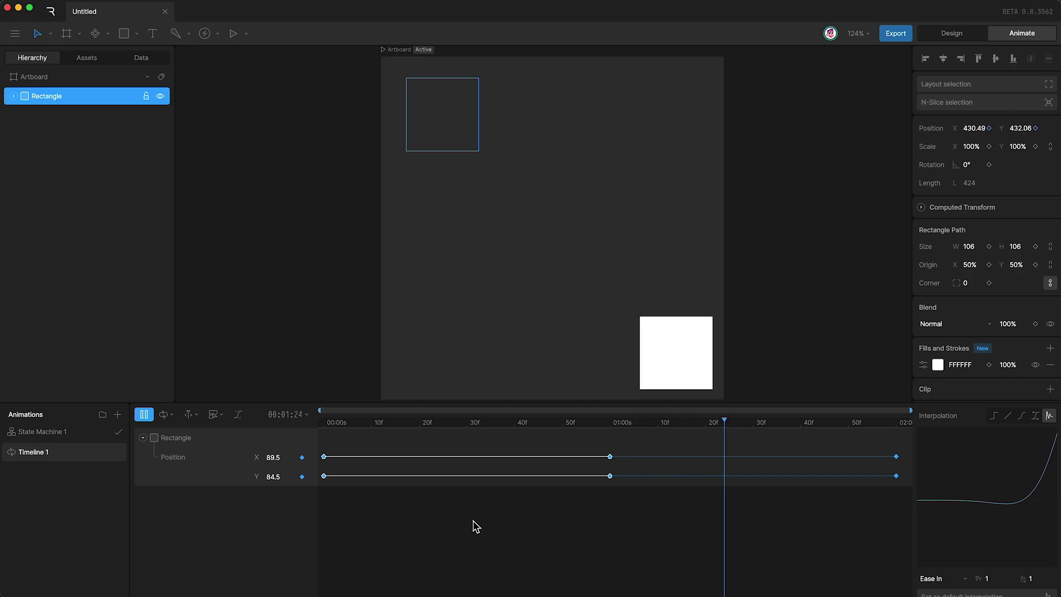
key("space")
Change the elastic easing to Ease Out and play the animation
left_click(932, 578)
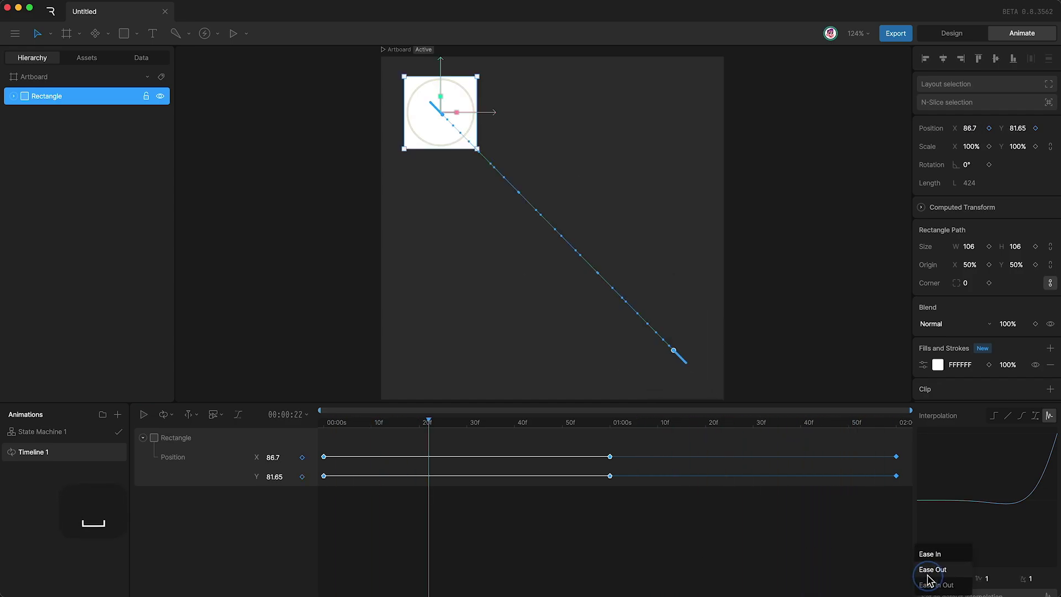
left_click(930, 575)
key("space")
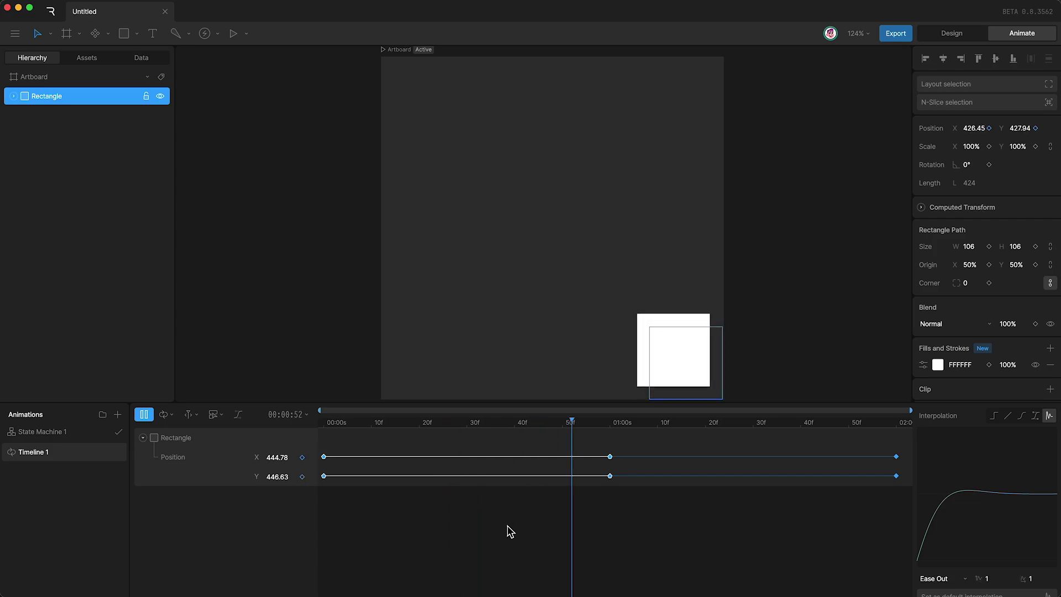
Stop playback at 00:00:00 and reselect the Rectangle's first Position X and Y keys
key("space")
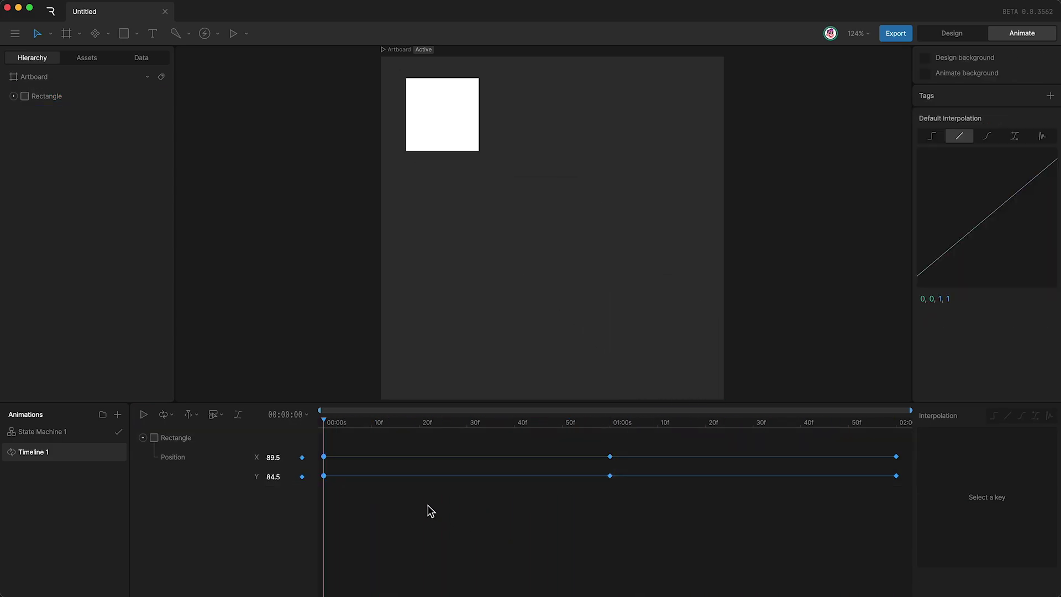
left_click(143, 437)
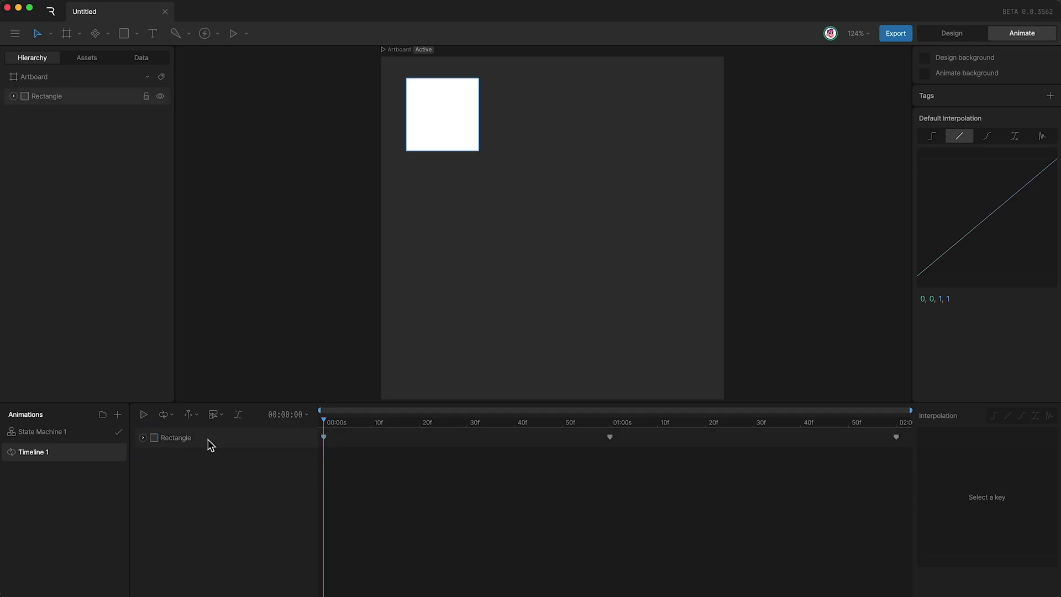
left_click_drag(361, 457, 305, 433)
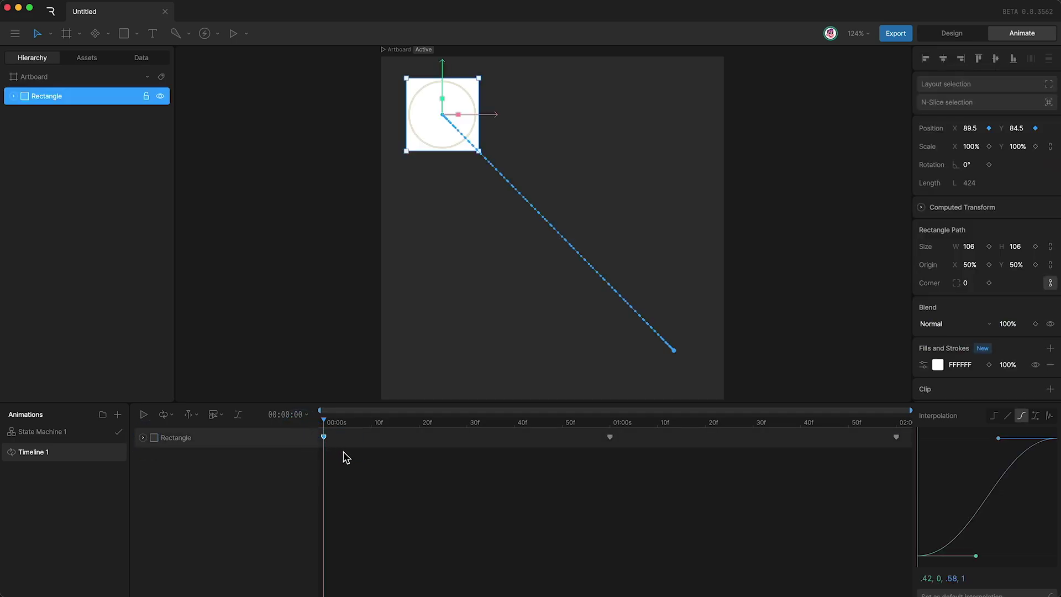
left_click(141, 438)
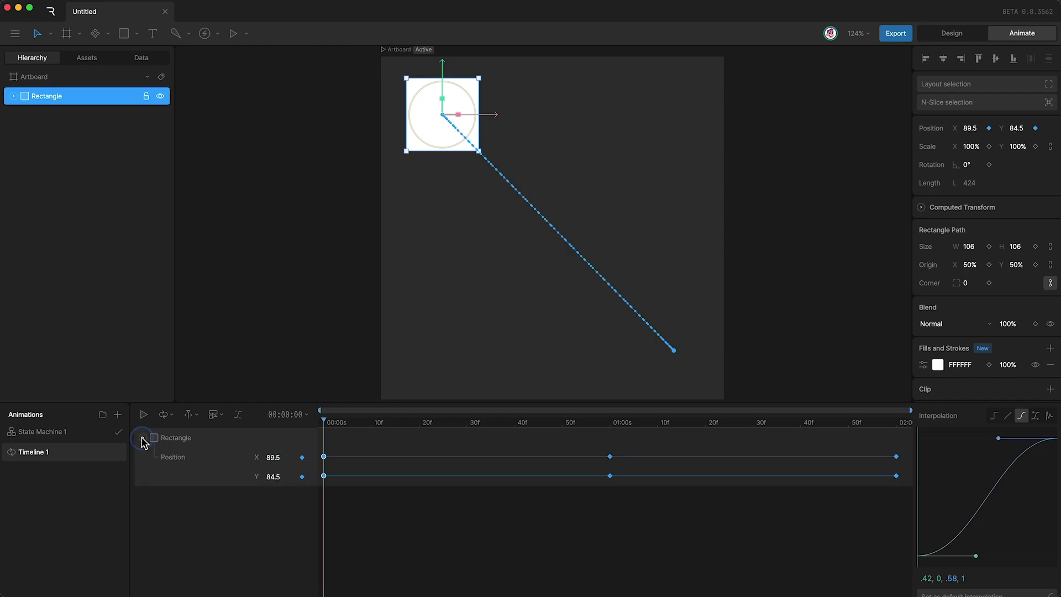
left_click(341, 471)
left_click(318, 483)
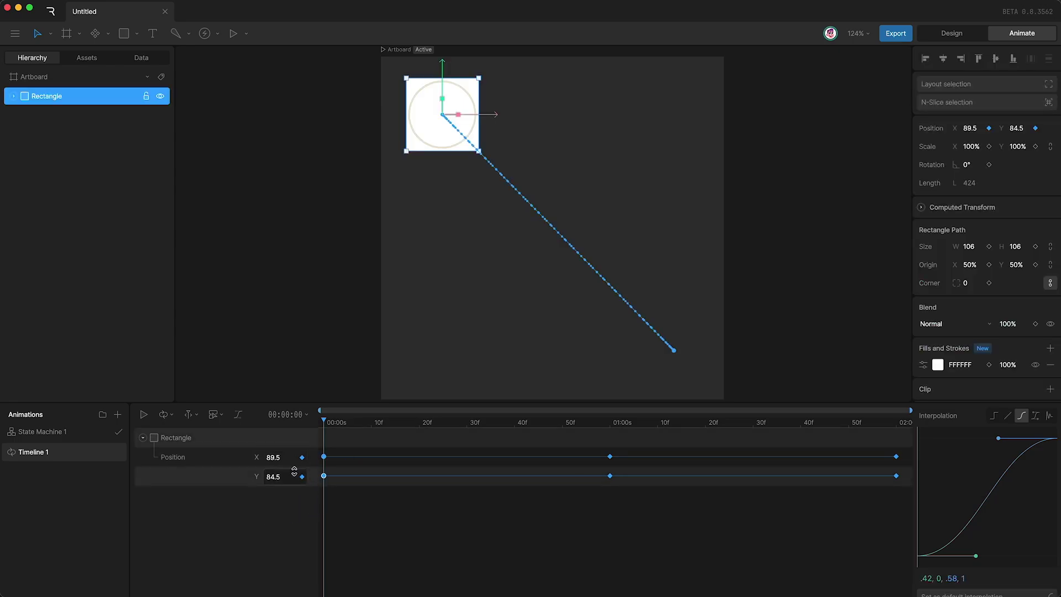